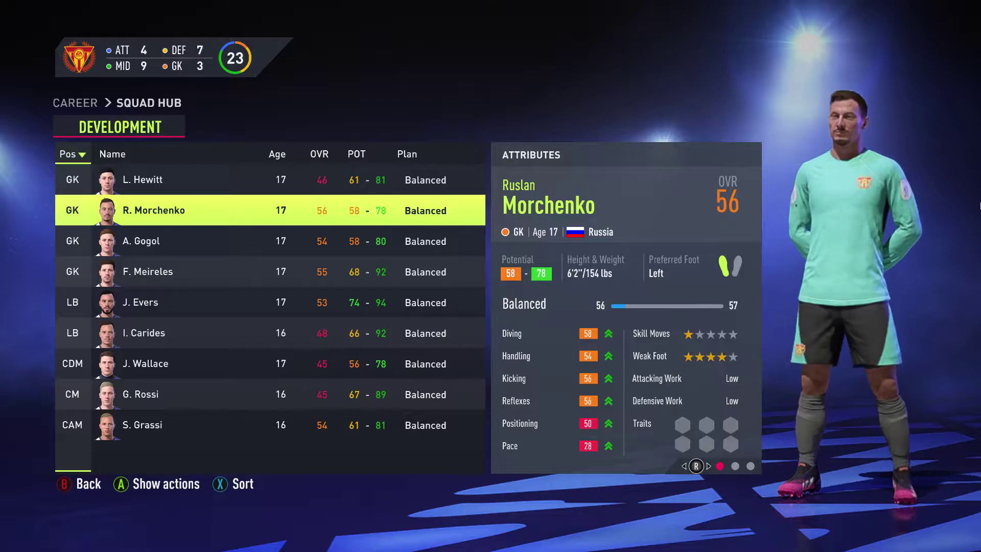
Switch to the Desktop folder, run the FIFA 22 Live Editor Launcher as administrator, and return to the FIFA 22 game.
key(alt+Tab)
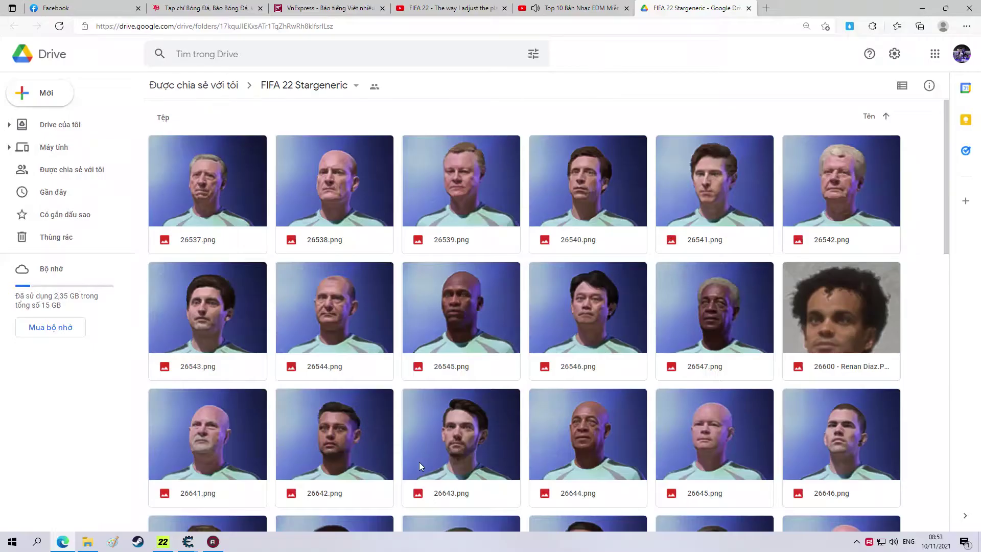
key(alt+Tab)
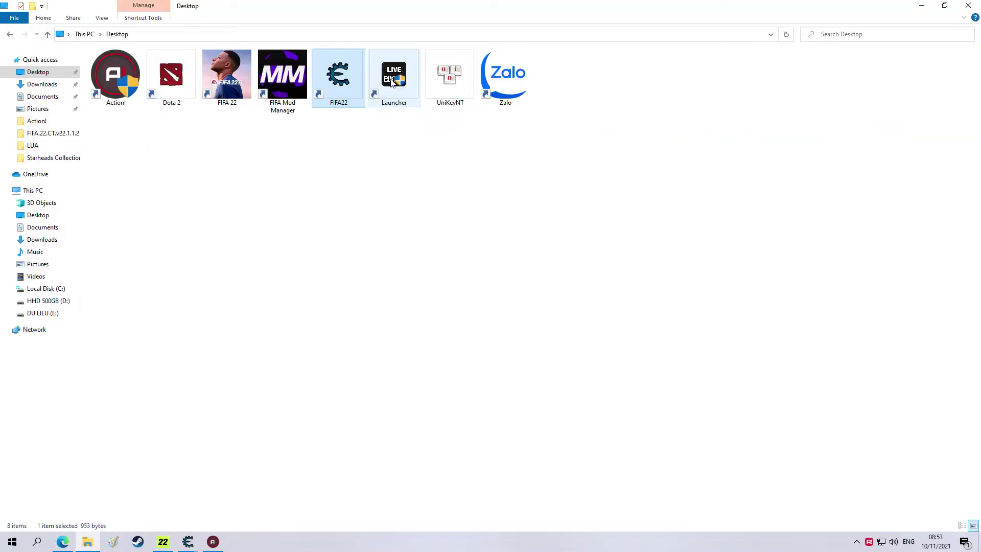
right_click(392, 80)
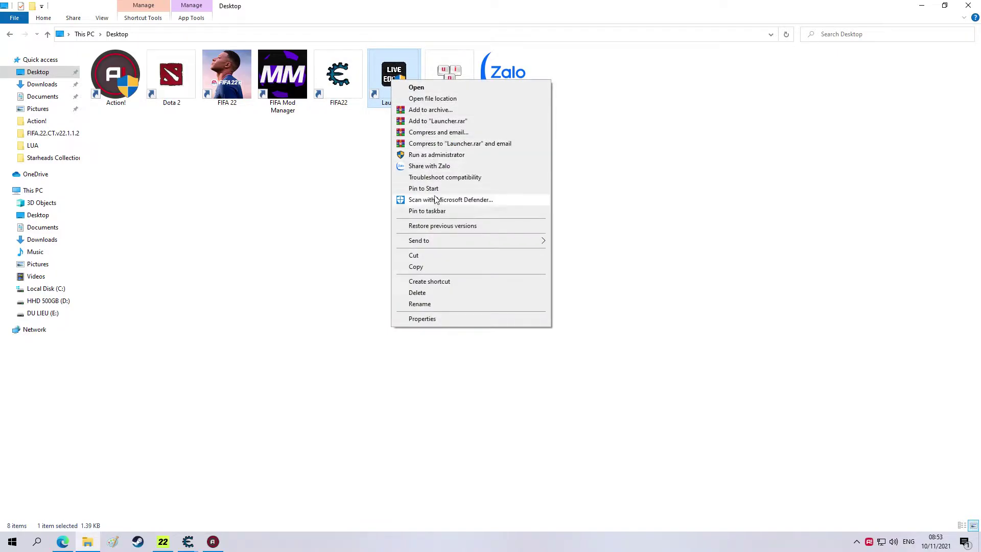
click(444, 155)
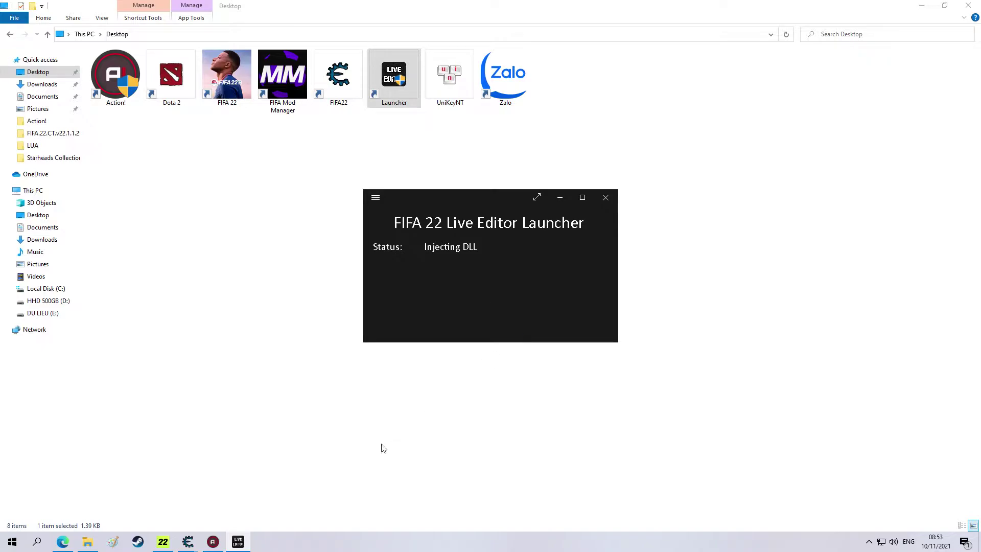
click(163, 542)
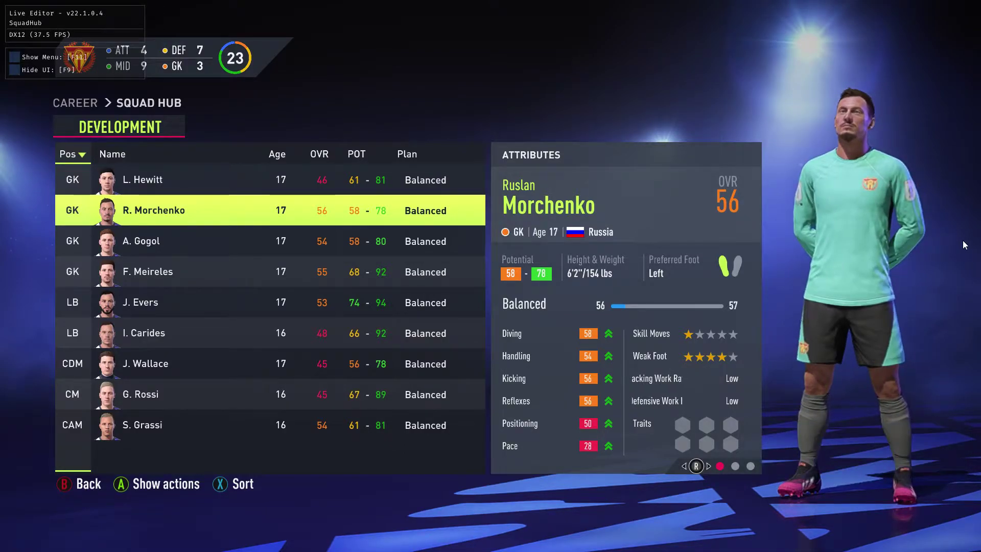
Switch to the old Cheat Engine session, dismiss its player search and editor, and exit Cheat Engine.
key(alt+Tab)
click(156, 491)
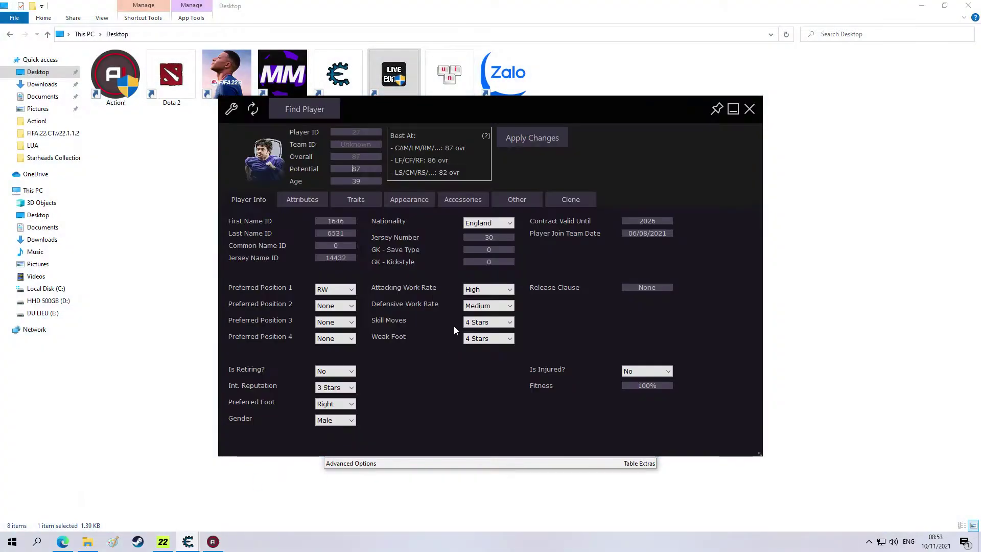
click(302, 109)
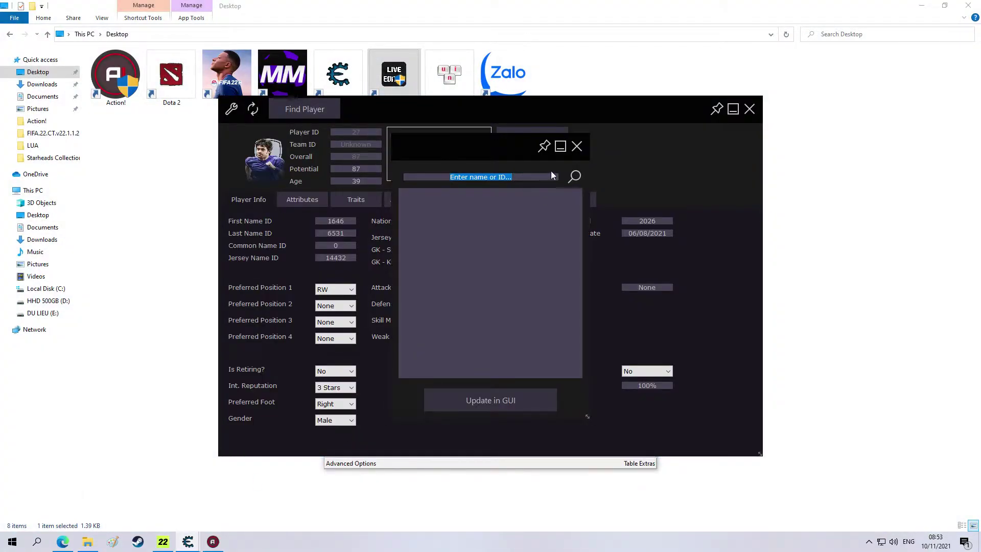
click(749, 109)
click(750, 109)
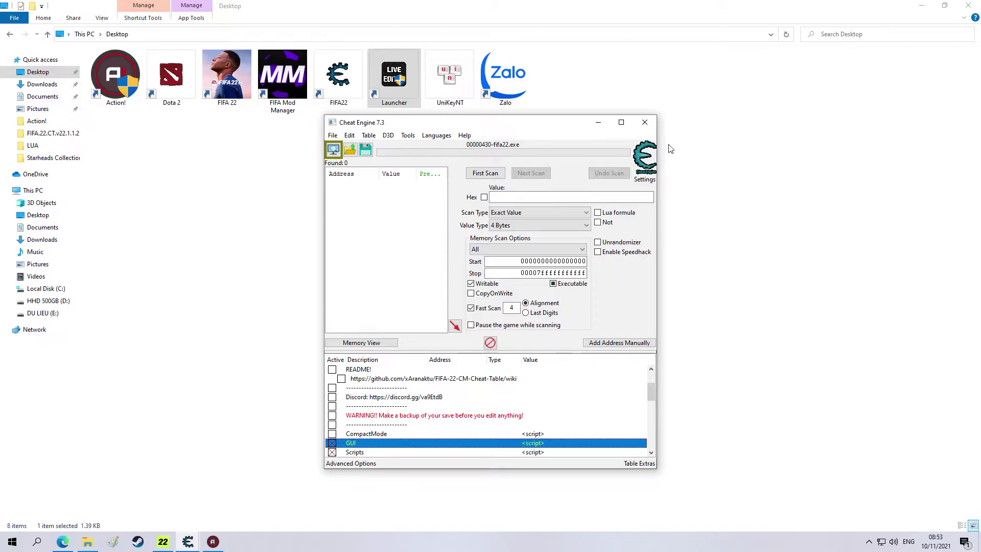
click(646, 122)
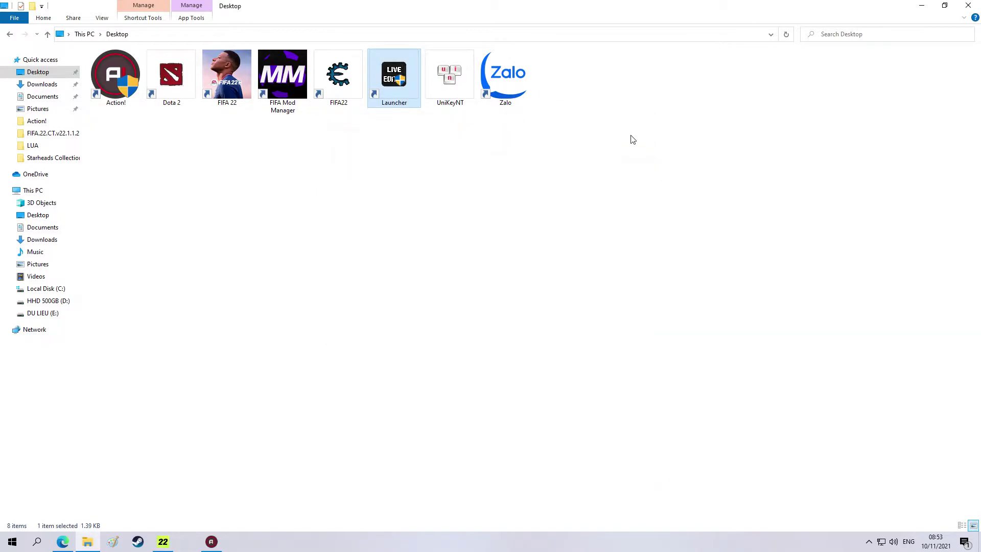
Reopen the FIFA22 cheat table, activate its GUI script, and load the Players Editor.
click(349, 89)
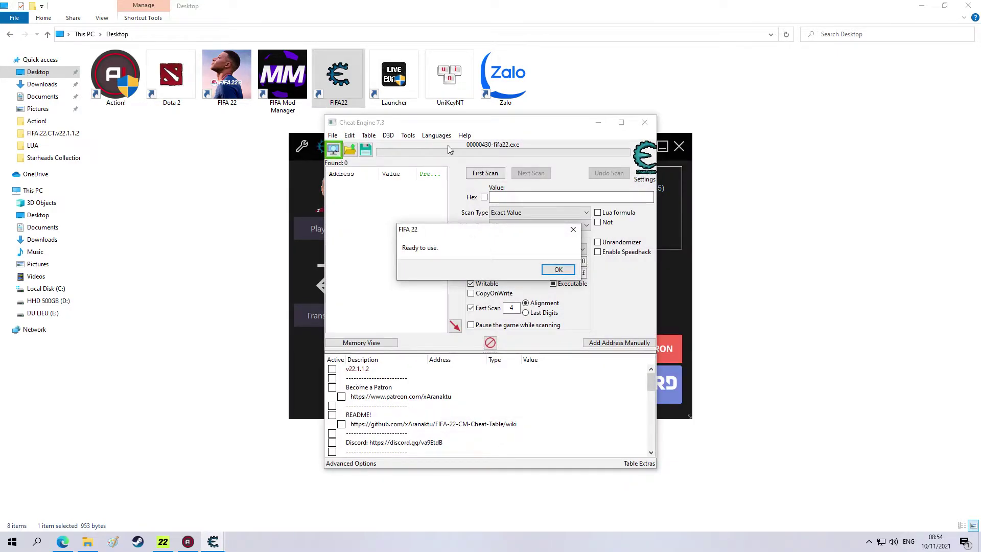
click(560, 270)
scroll(389, 395, down, 4)
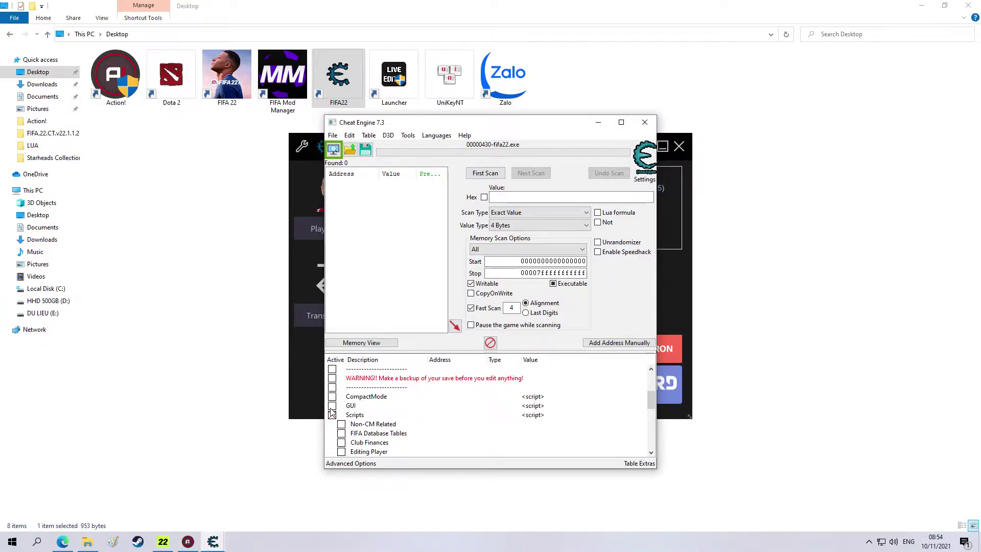
click(331, 407)
click(334, 228)
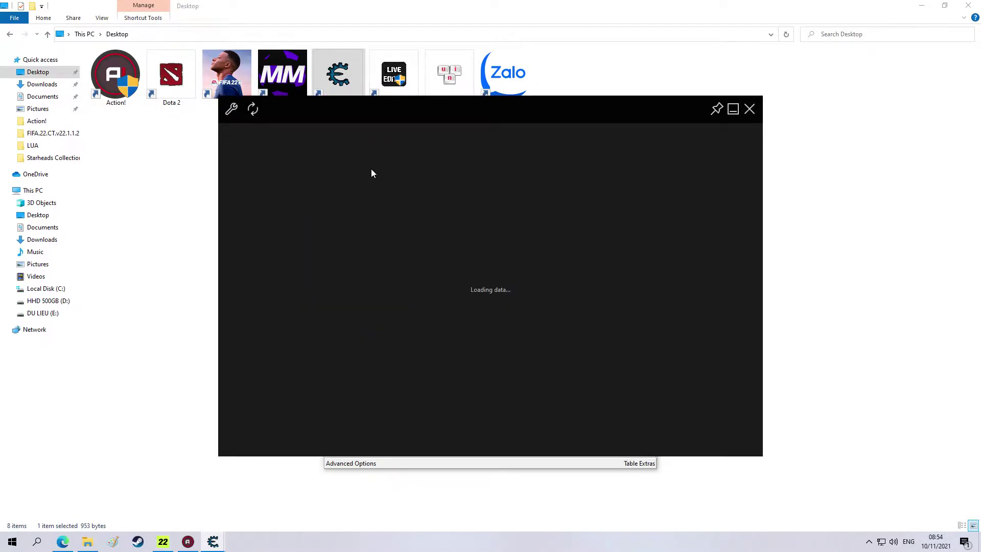
click(253, 111)
Search the Players Editor for "morchen" and load Ruslan Morchenko for editing.
click(302, 109)
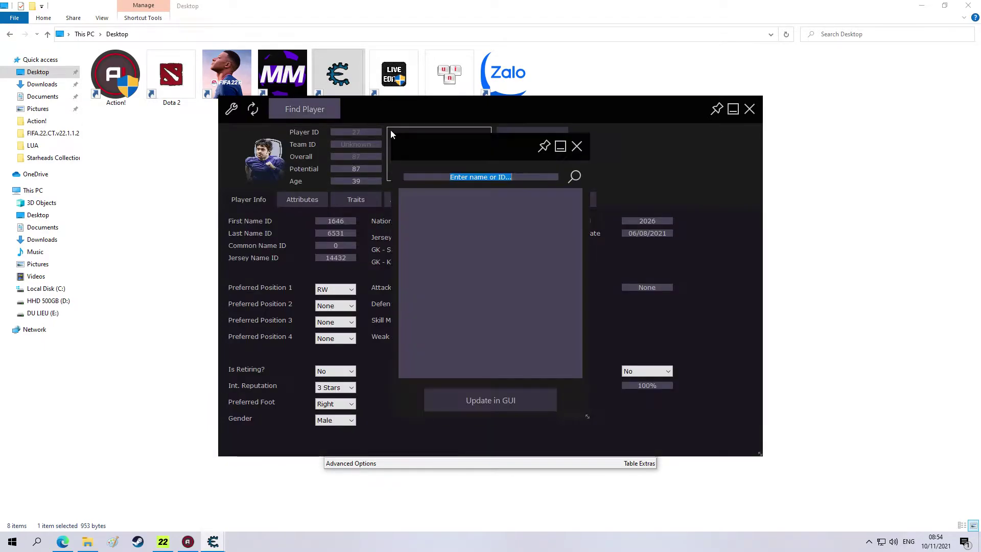
text(morchen)
click(574, 177)
click(461, 196)
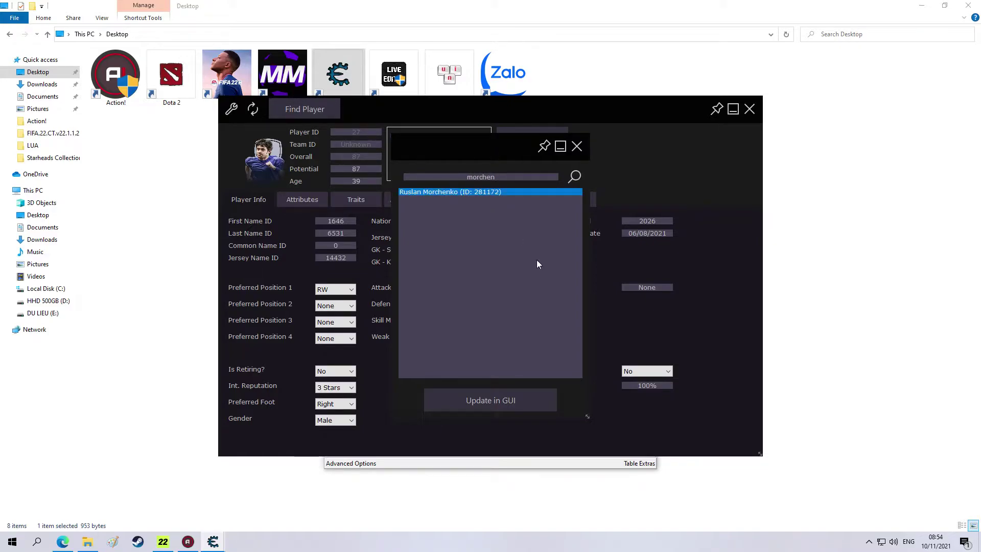
click(492, 398)
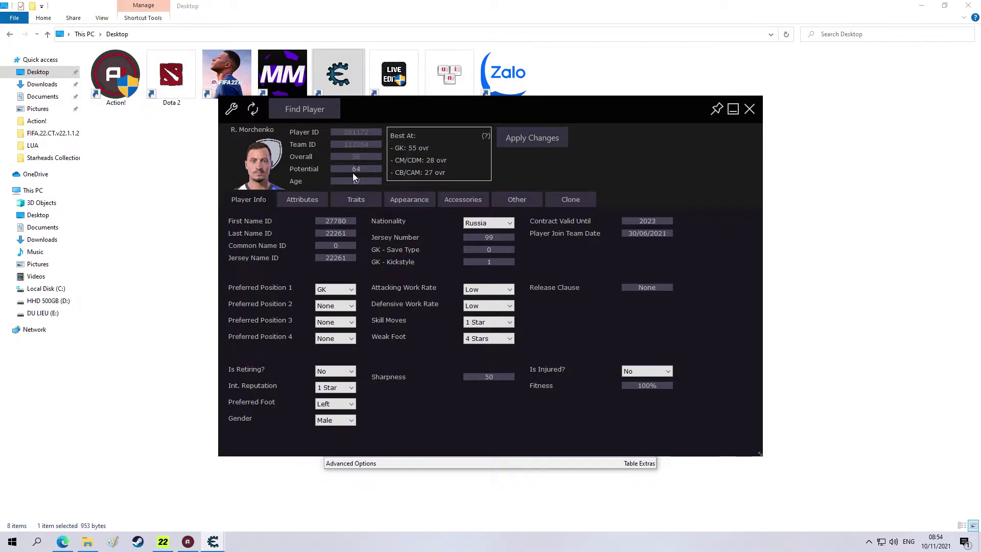
Search the FUT players available for cloning for "yashin" and select the 94 ovr Lev Yashin Icon goalkeeper.
click(589, 204)
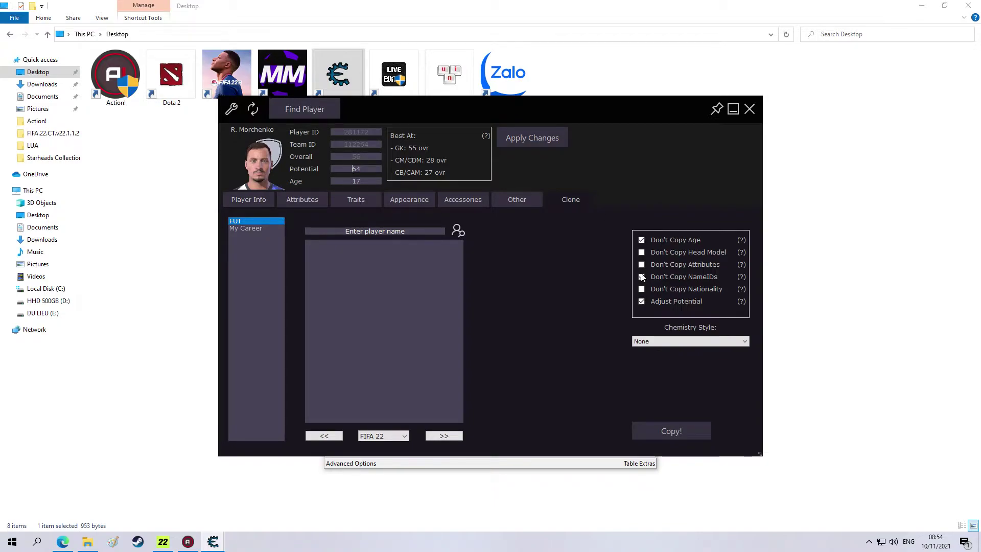
triple_click(392, 231)
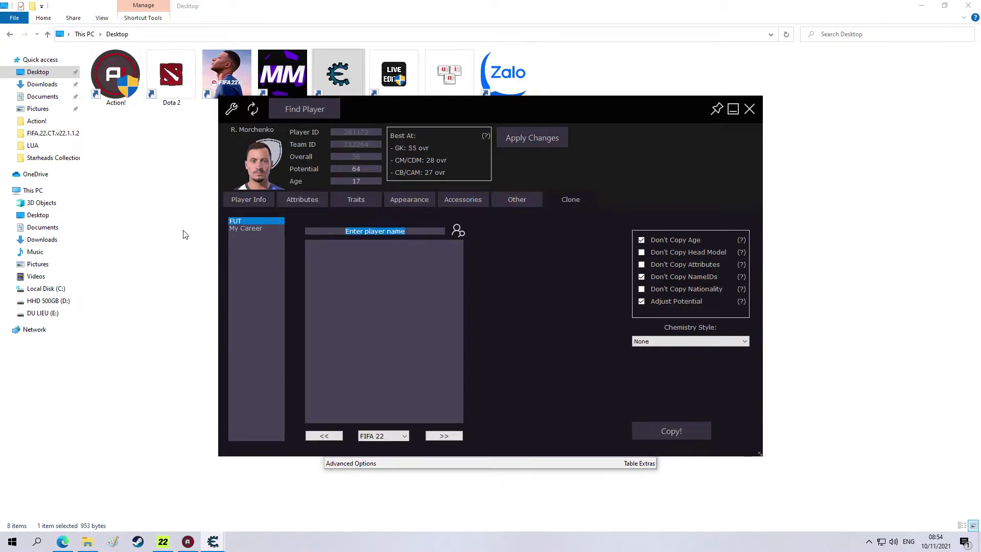
text(yashin)
click(459, 231)
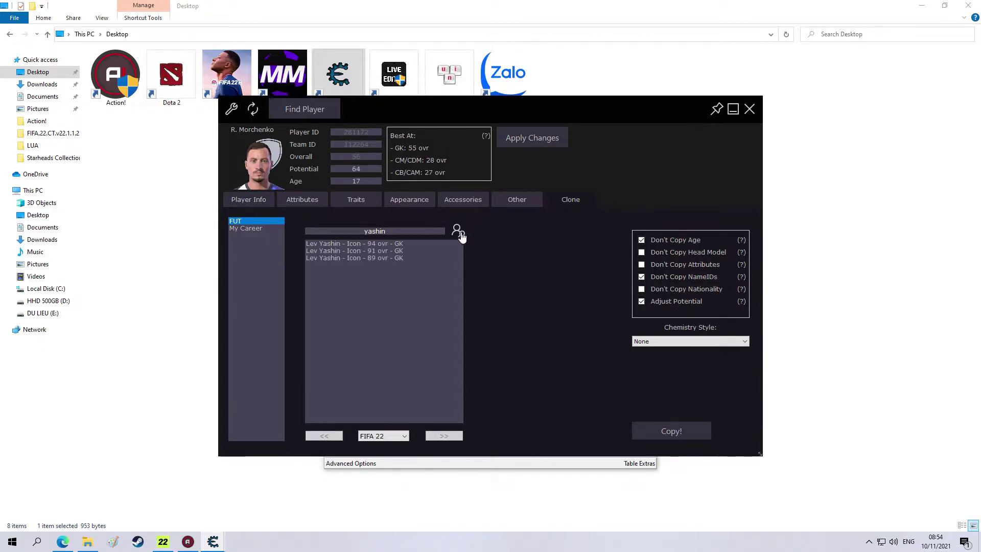
click(376, 244)
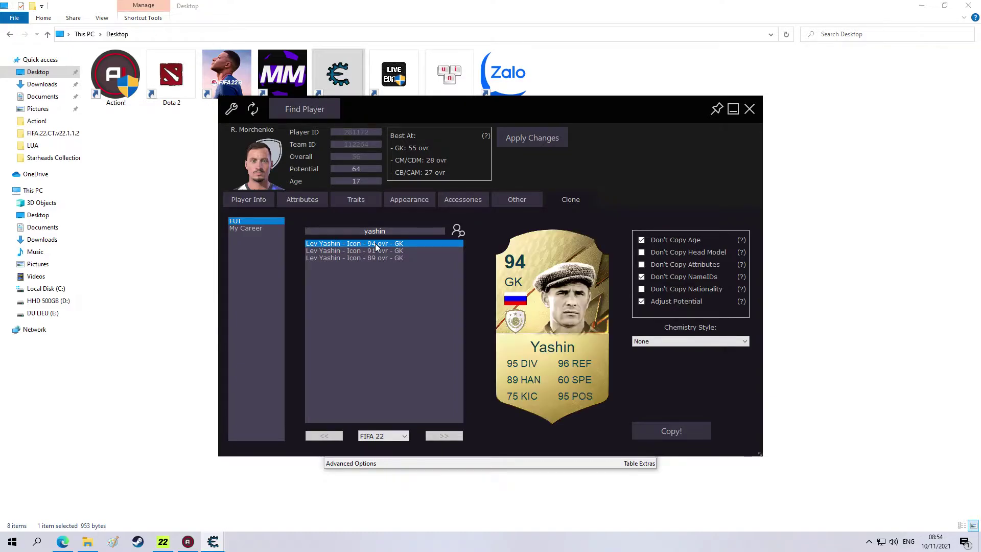
Exclude the head model from cloning and copy the selected Yashin card's attributes onto Morchenko.
click(643, 253)
click(642, 265)
click(683, 432)
click(581, 302)
Lower Morchenko's overall Goalkeeper attribute group to 65 and add goalkeeper traits, including Rushes Out Of Goal.
click(310, 204)
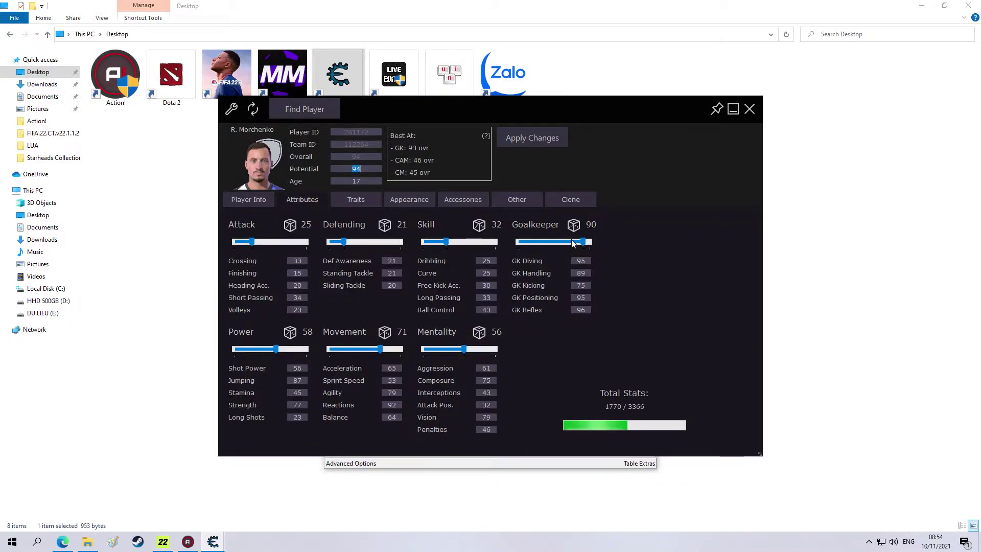
drag(582, 244, 565, 244)
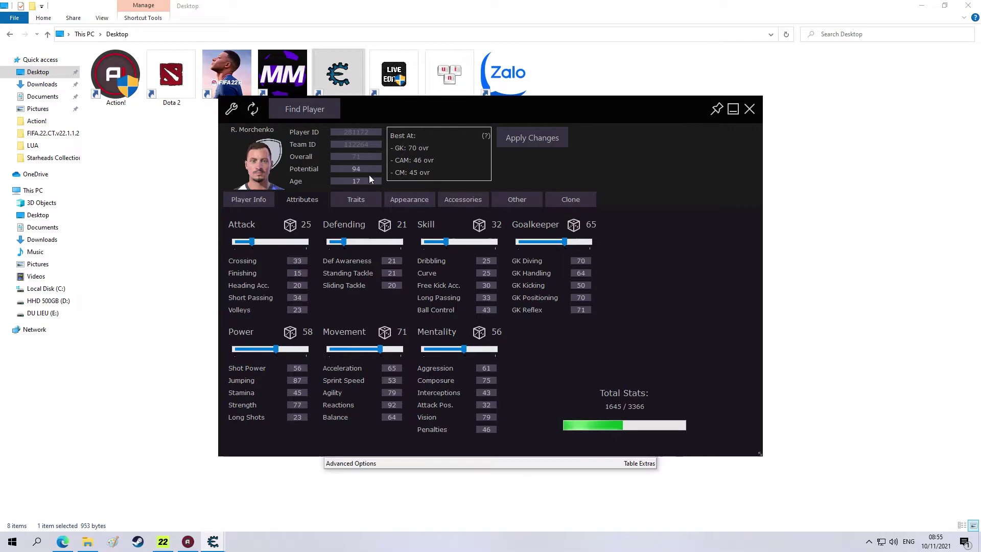
click(361, 200)
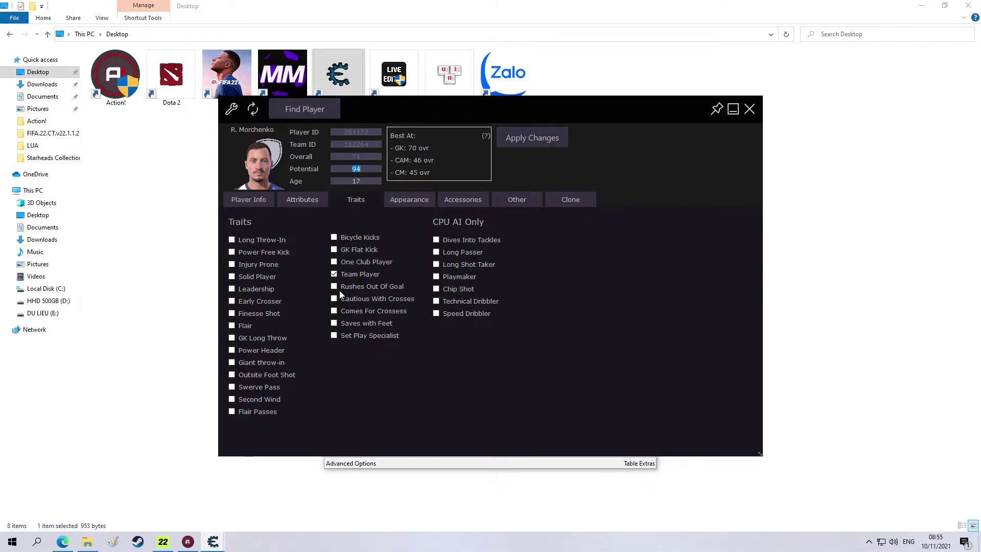
click(333, 306)
click(335, 287)
Set Has High Quality Head to Yes in Morchenko's appearance settings.
click(409, 200)
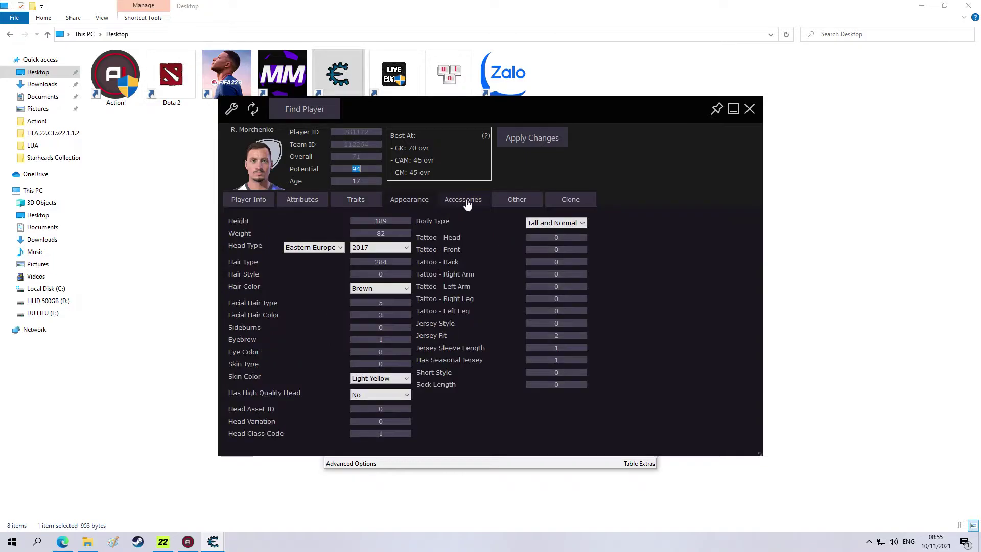
click(383, 395)
click(378, 410)
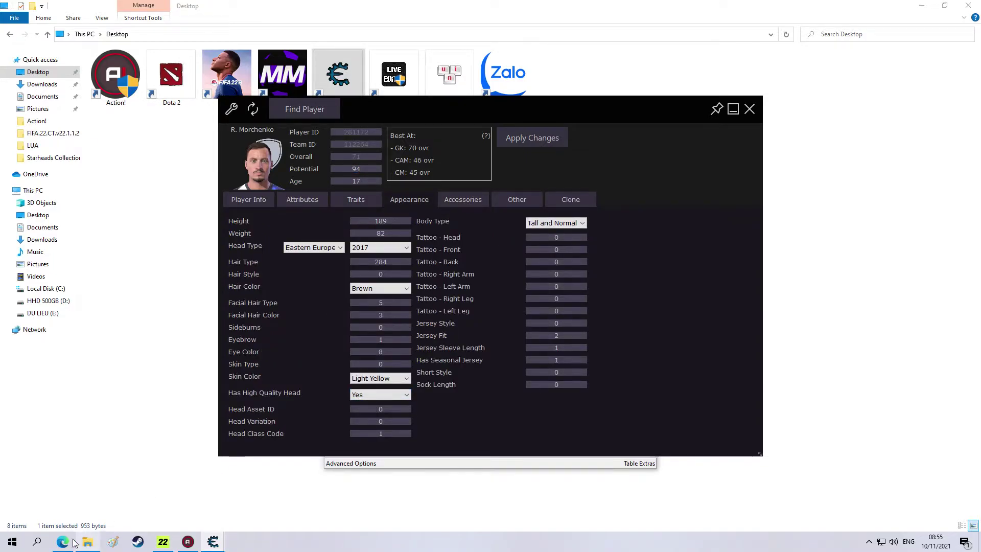
Browse the FIFA 22 Stargeneric folder in Google Drive for a head model and its ID number.
click(63, 542)
scroll(716, 263, down, 10)
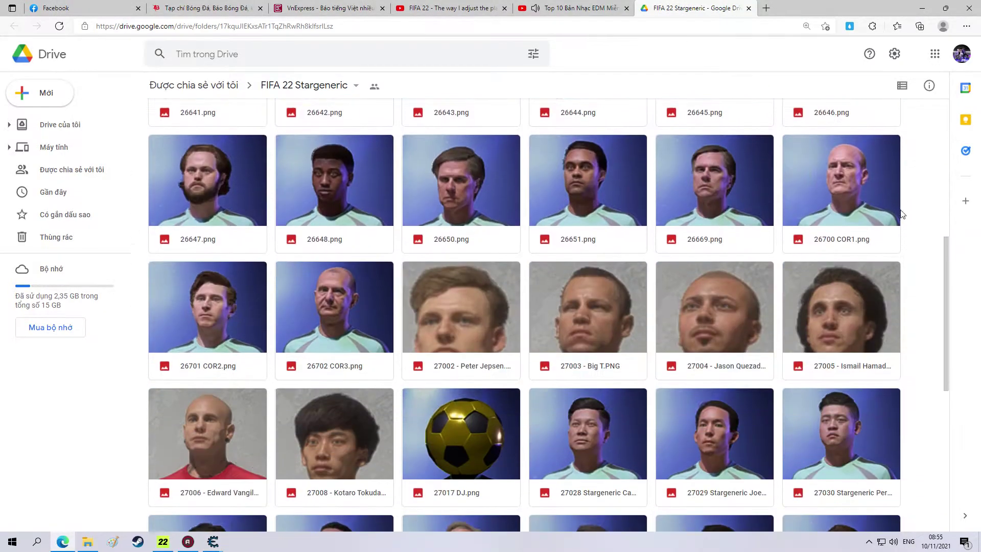
drag(947, 296, 957, 425)
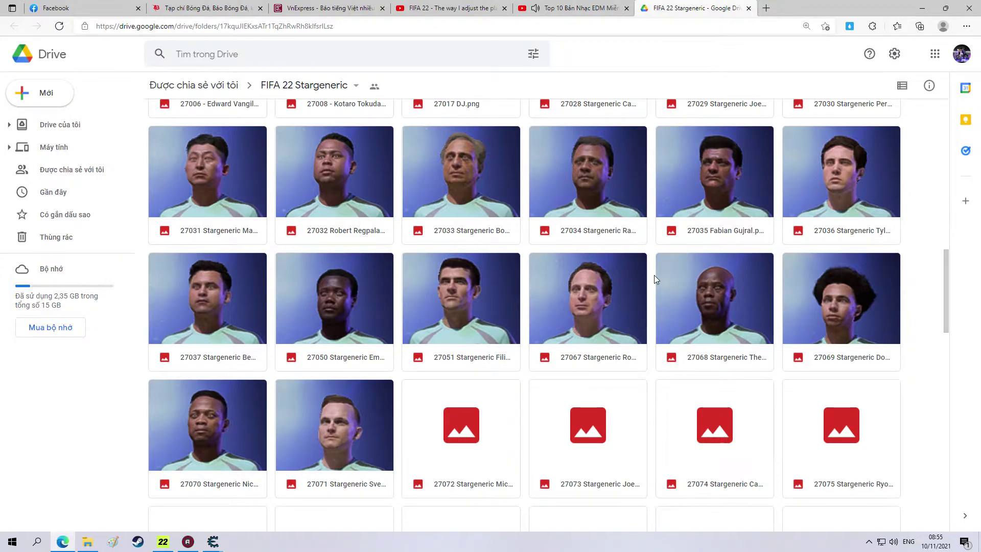
scroll(739, 304, down, 15)
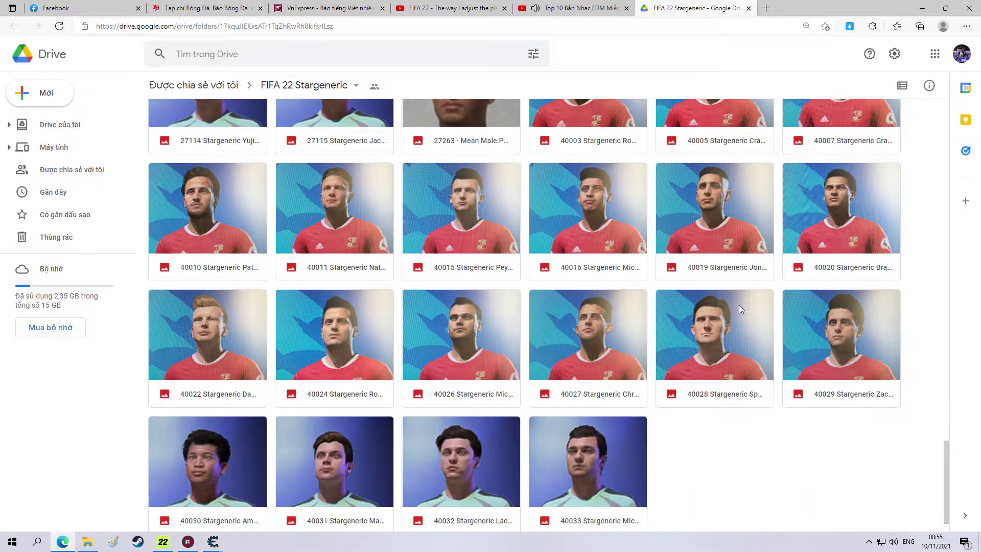
scroll(741, 309, down, 10)
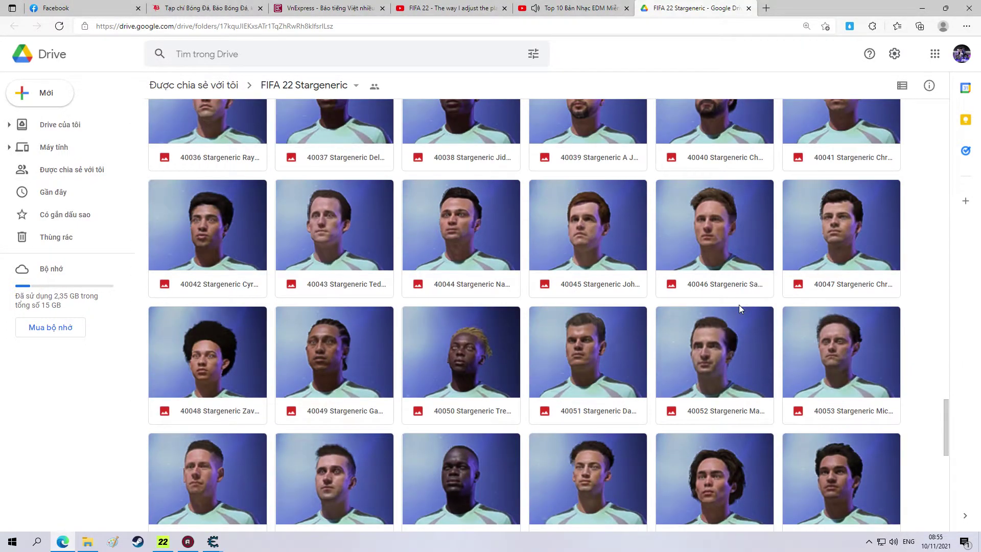
scroll(741, 309, down, 3)
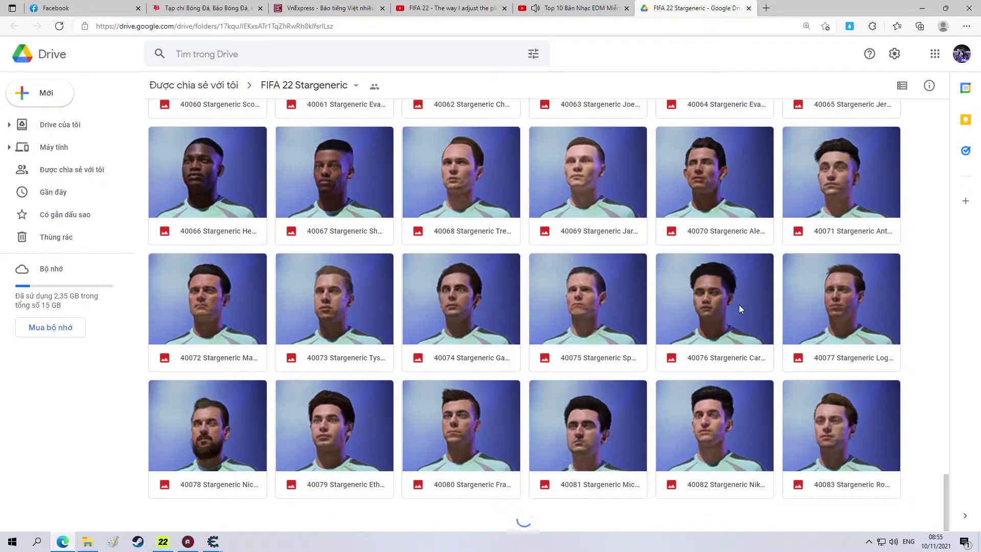
scroll(740, 305, down, 10)
scroll(740, 306, down, 5)
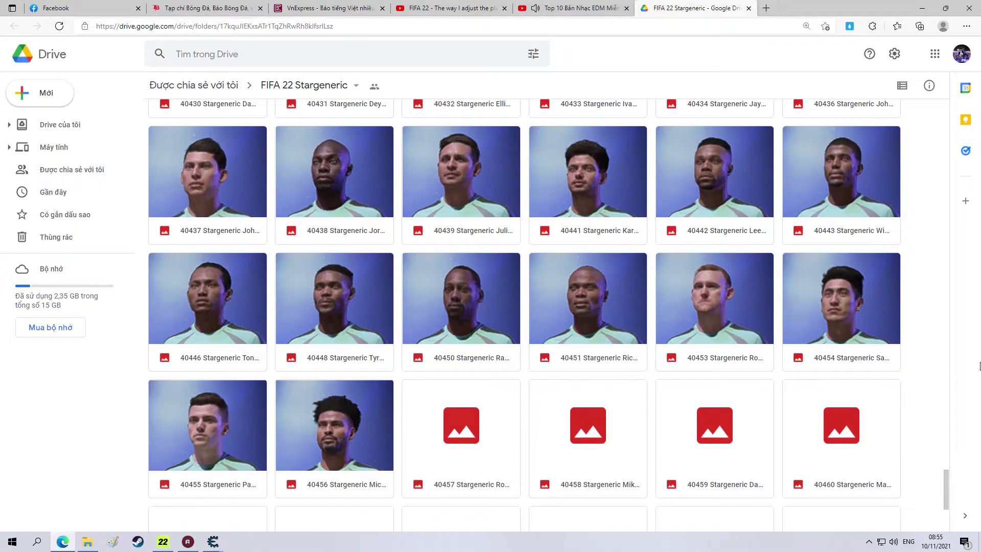
drag(948, 475, 944, 516)
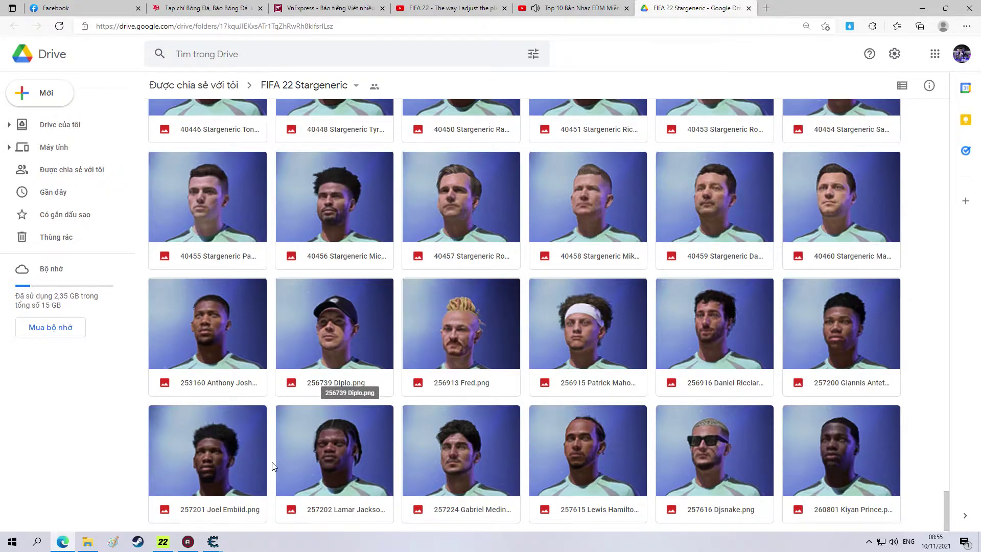
Return to the Cheat Engine player editor and set Morchenko's Head Asset ID to 256739.
click(213, 542)
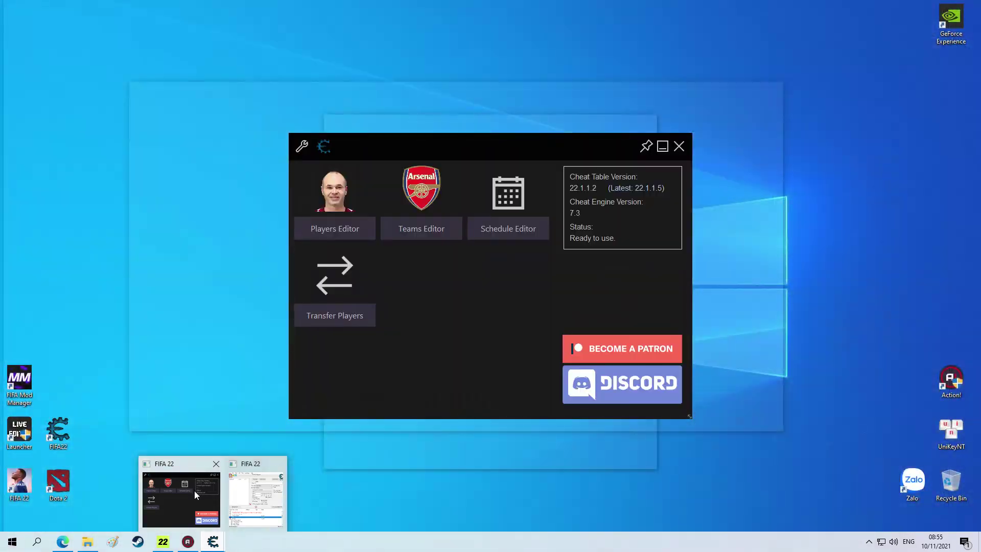
click(197, 490)
click(213, 542)
click(263, 491)
double_click(398, 408)
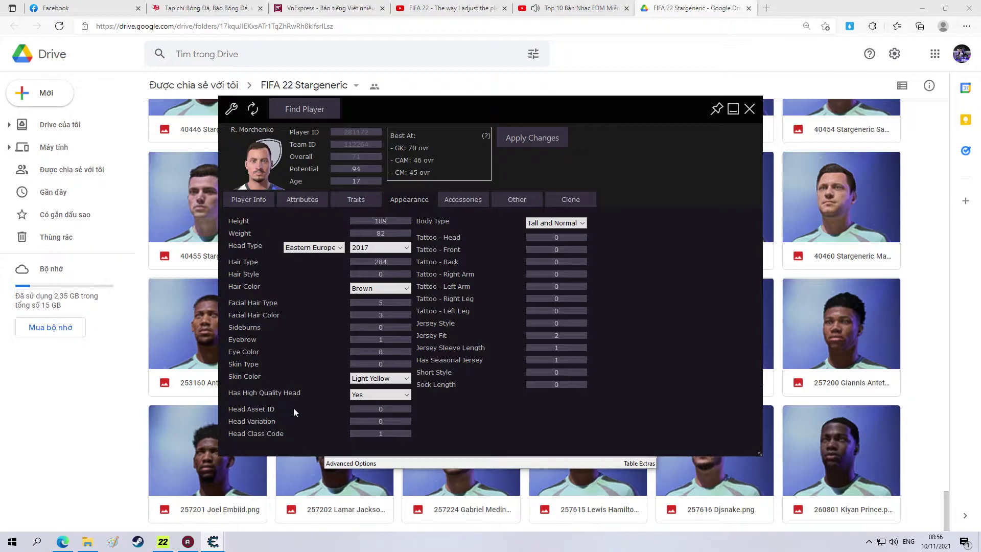
text(256)
text(7)
text(2)
text(56739)
Set the Head Class Code to 0 and apply all changes to Morchenko.
click(376, 433)
text(0)
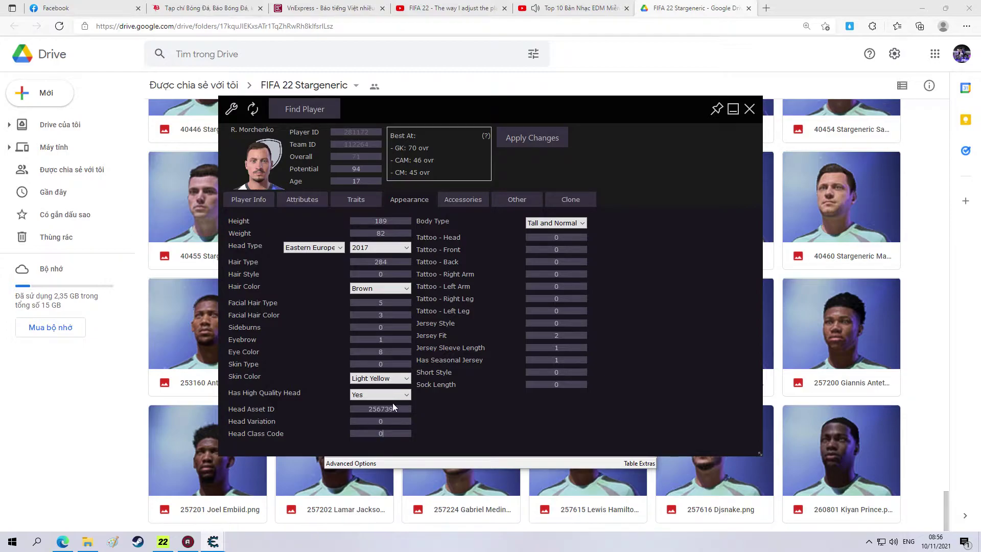
click(541, 140)
click(558, 271)
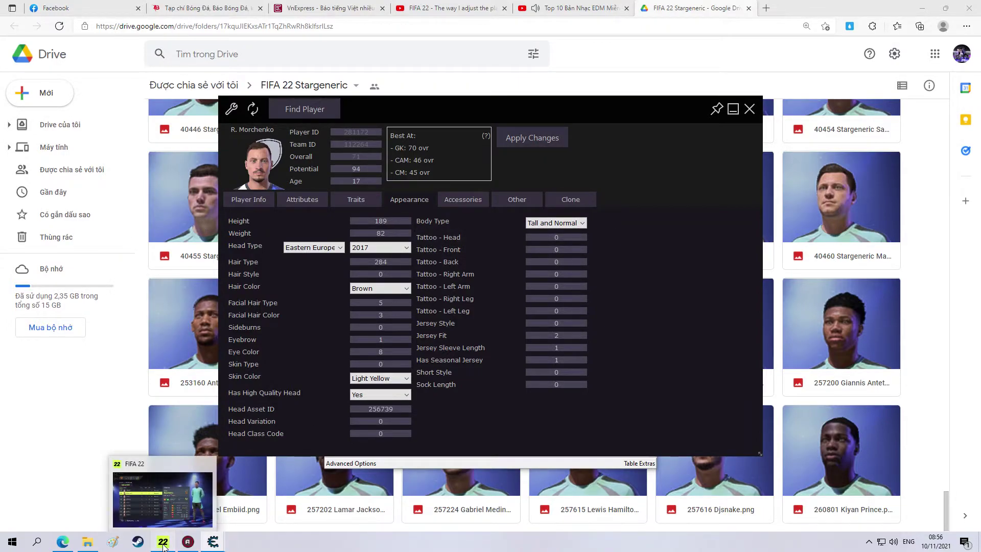
Switch to FIFA 22, reload the youth squad's Development list and highlight R. Morchenko.
click(198, 496)
key(Escape)
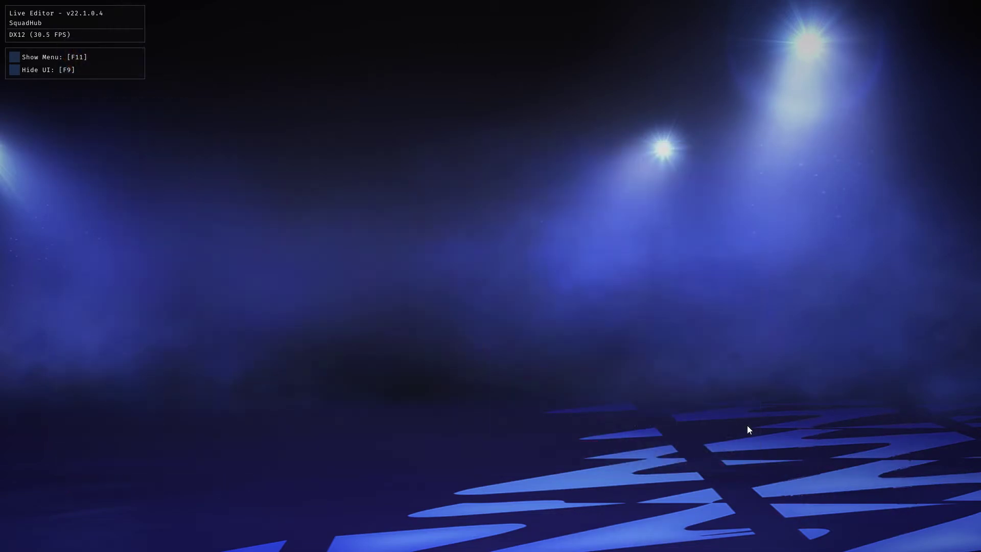
key(Return)
key(Down)
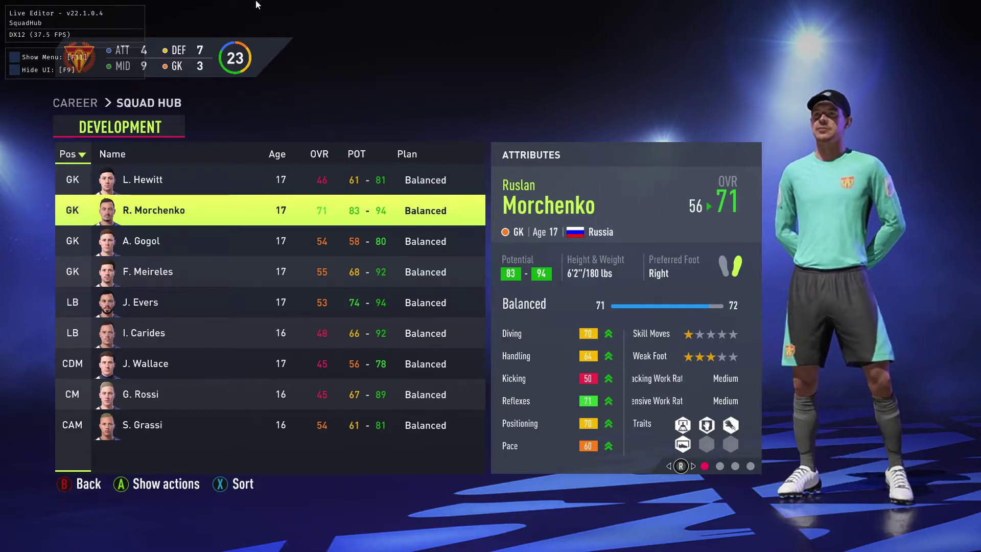
Open Live Editor's Players Editor, search for "morch" and select Ruslan Morchenko.
click(14, 57)
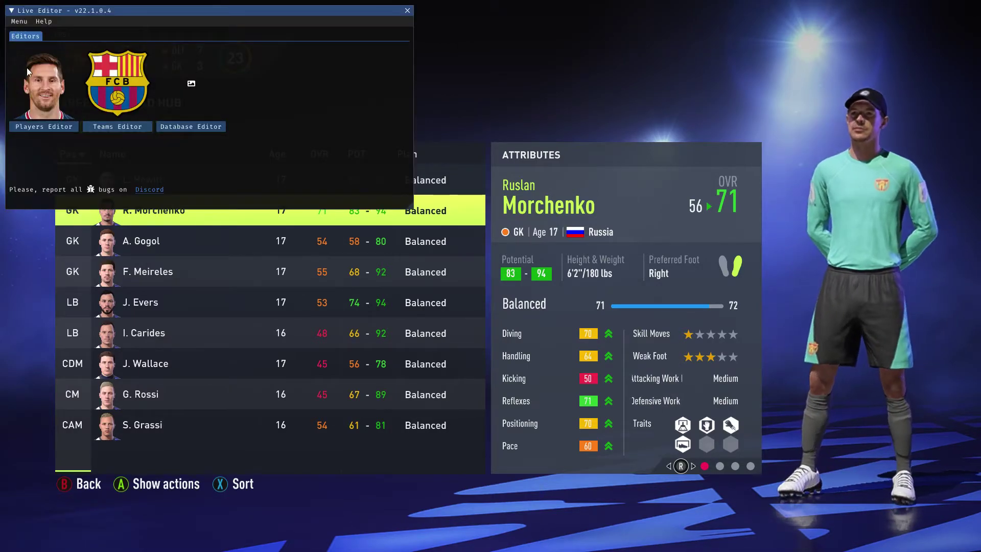
click(48, 127)
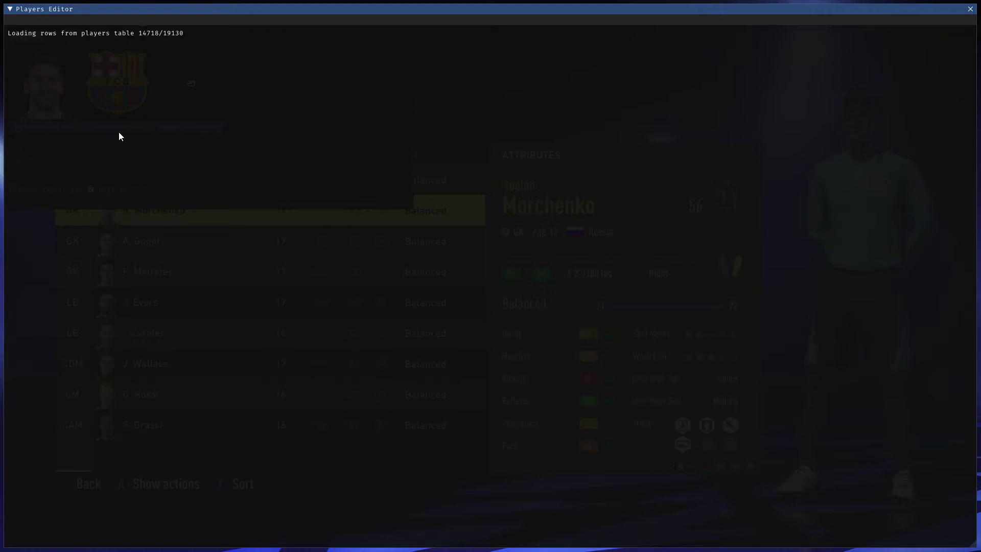
text(mo?or)
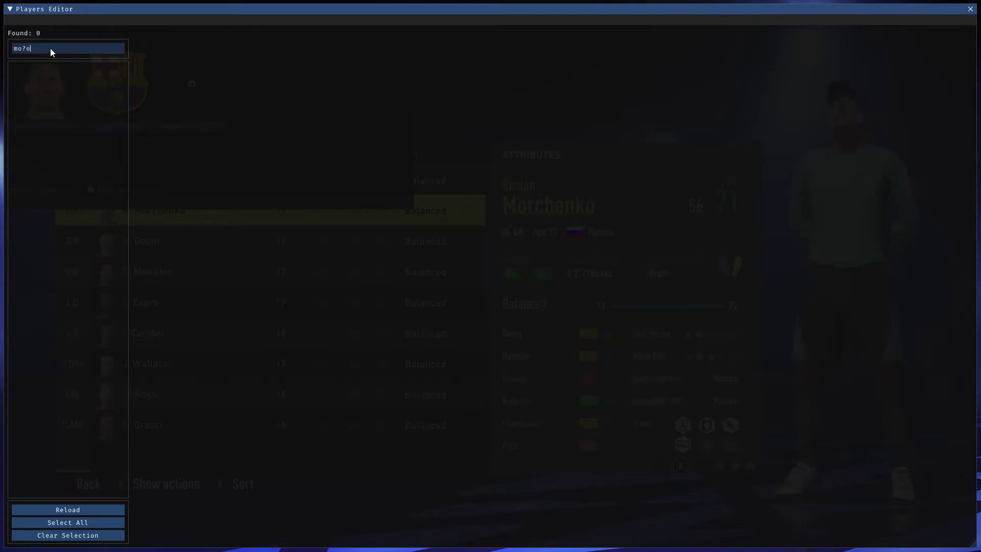
key(BackSpace)
key(BackSpace)
text(r)
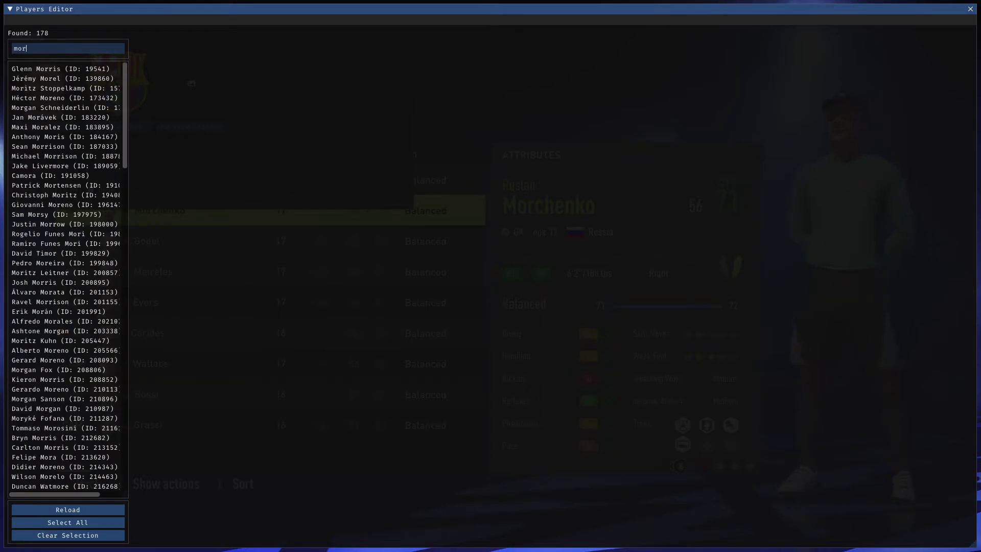
text(ch)
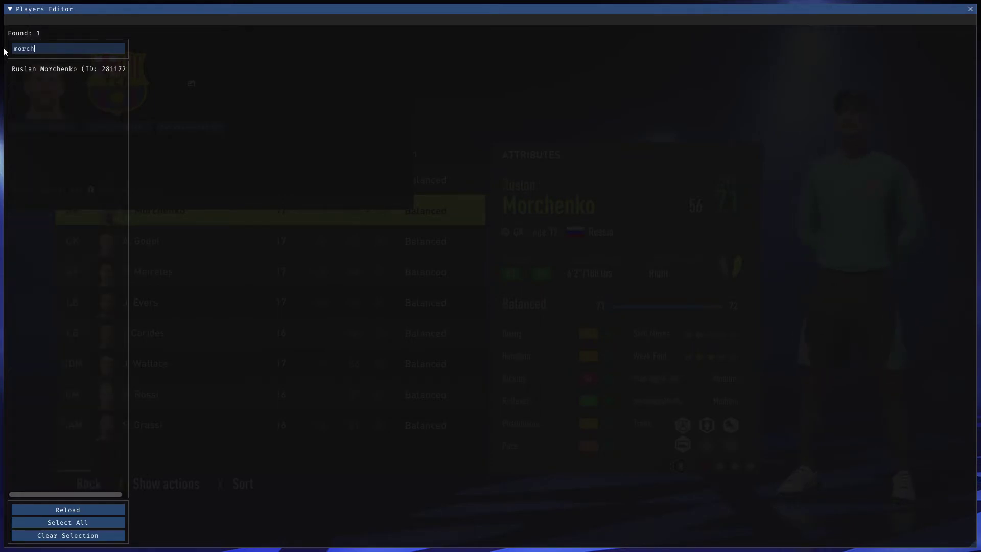
click(40, 69)
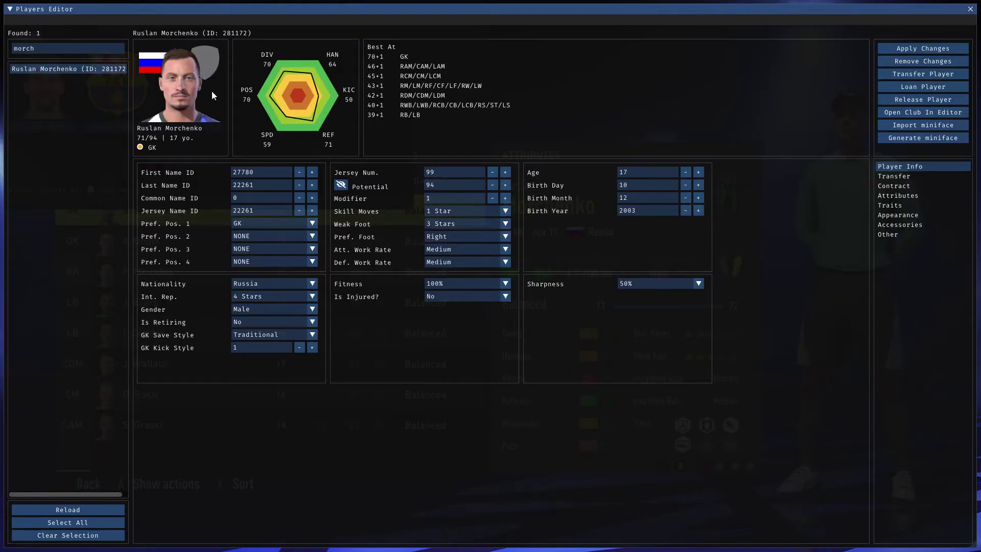
Generate a miniface for Morchenko and close the Live Editor windows.
click(923, 138)
key(Insert)
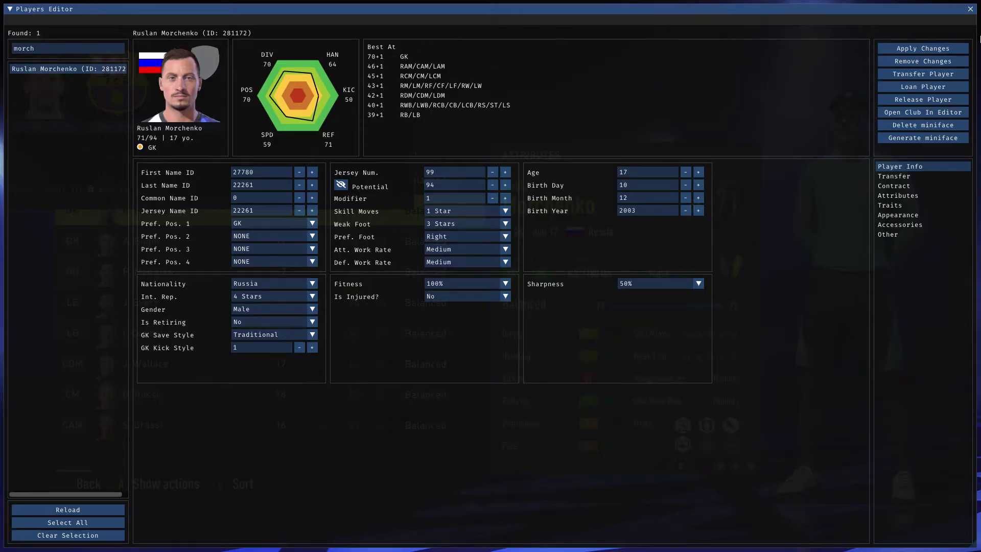
click(970, 12)
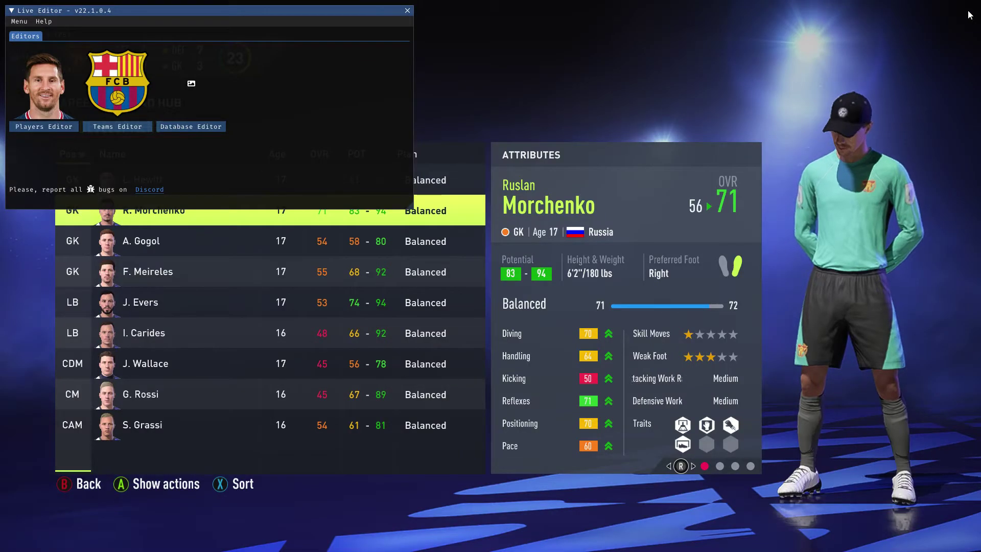
click(407, 11)
Reload the youth squad's Development list and promote Morchenko to the senior team.
key(Escape)
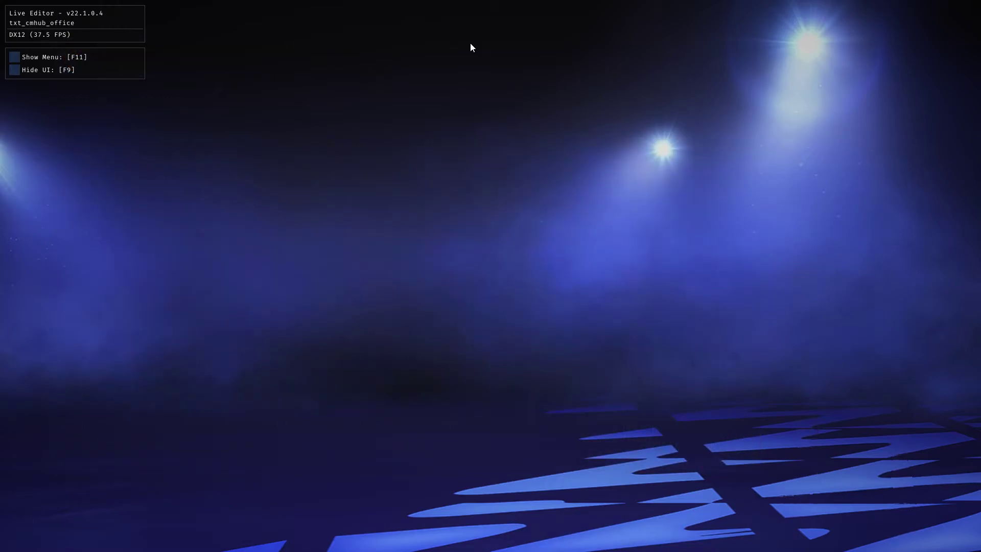
key(Return)
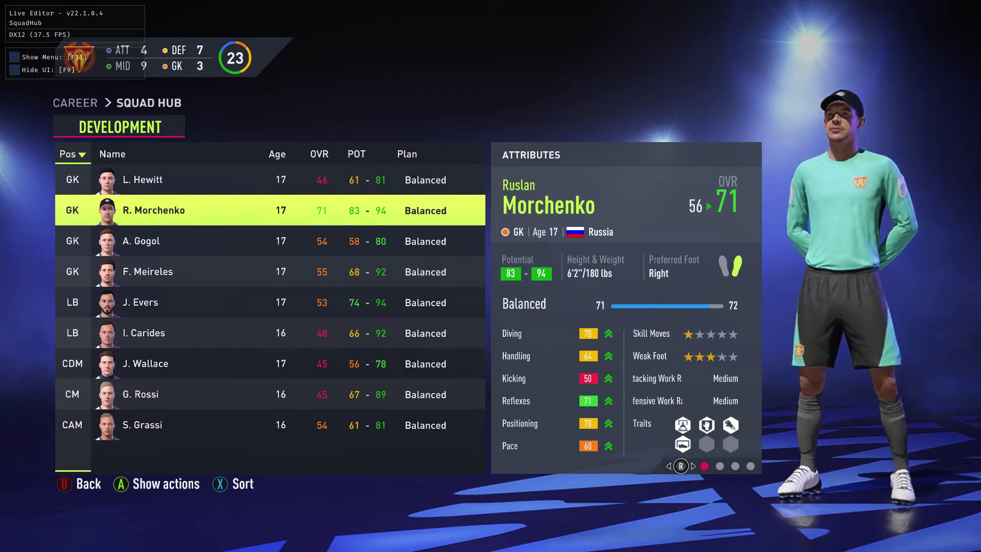
key(Return)
key(Right)
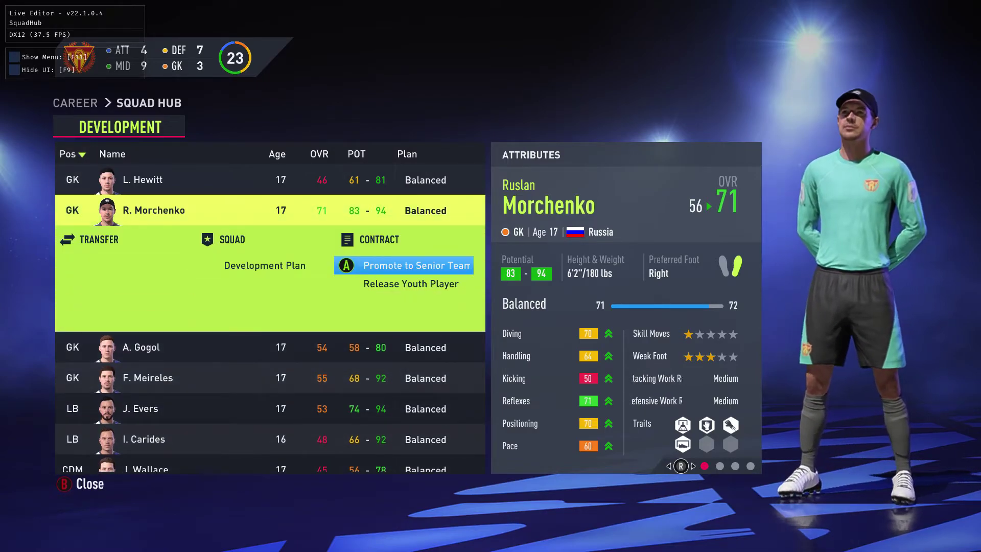
key(Return)
key(Escape)
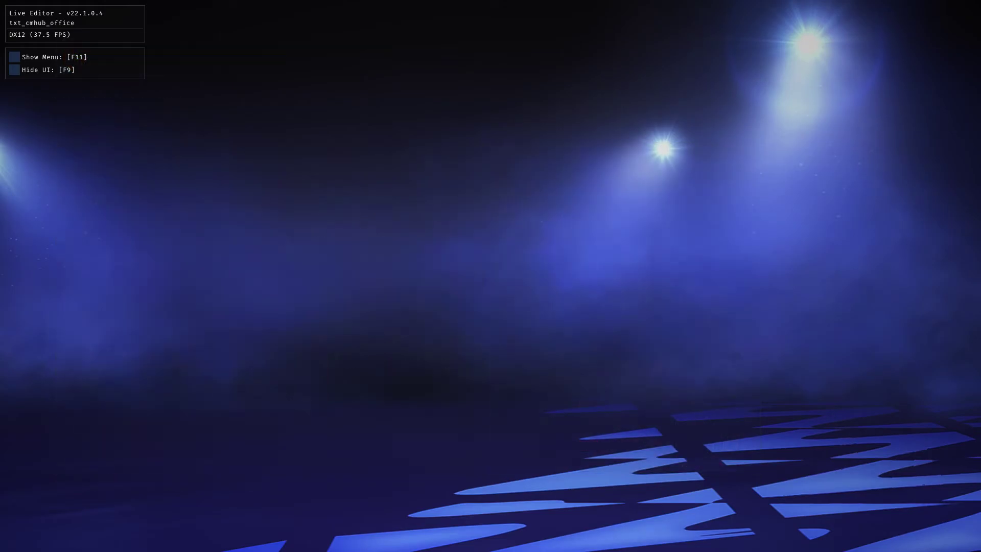
Check Morchenko's player overview and status in the senior Squad Hub.
key(q)
key(q)
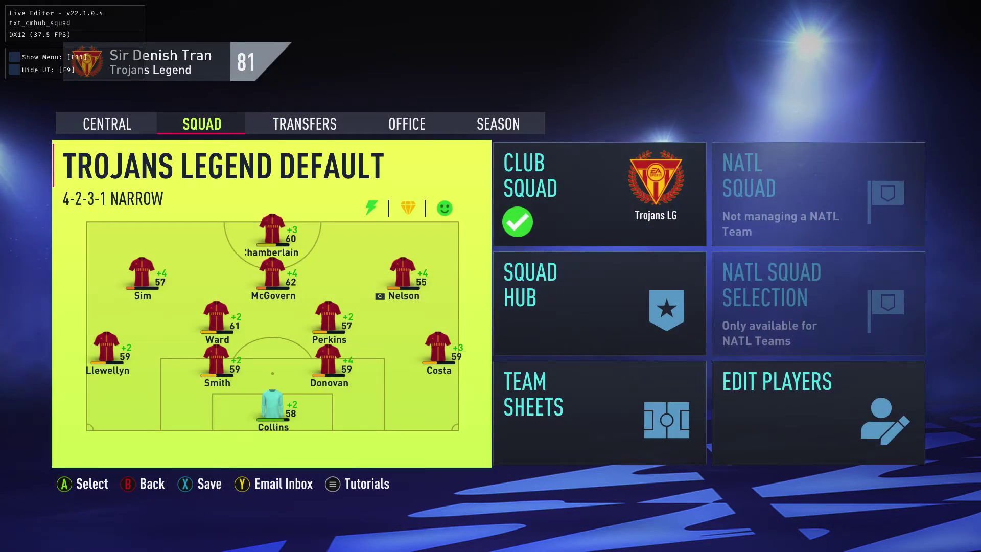
key(Right)
key(Down)
key(Return)
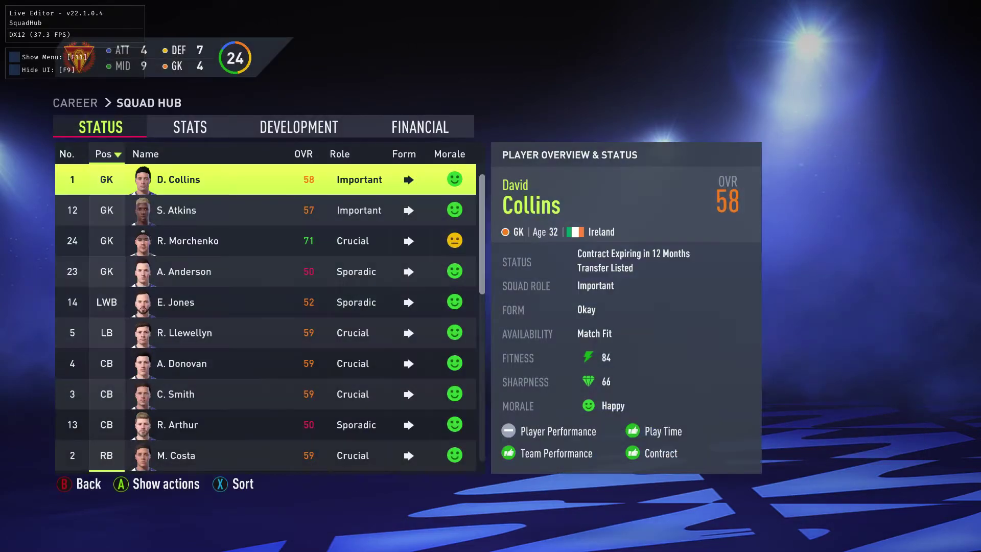
key(Down)
key(Down)
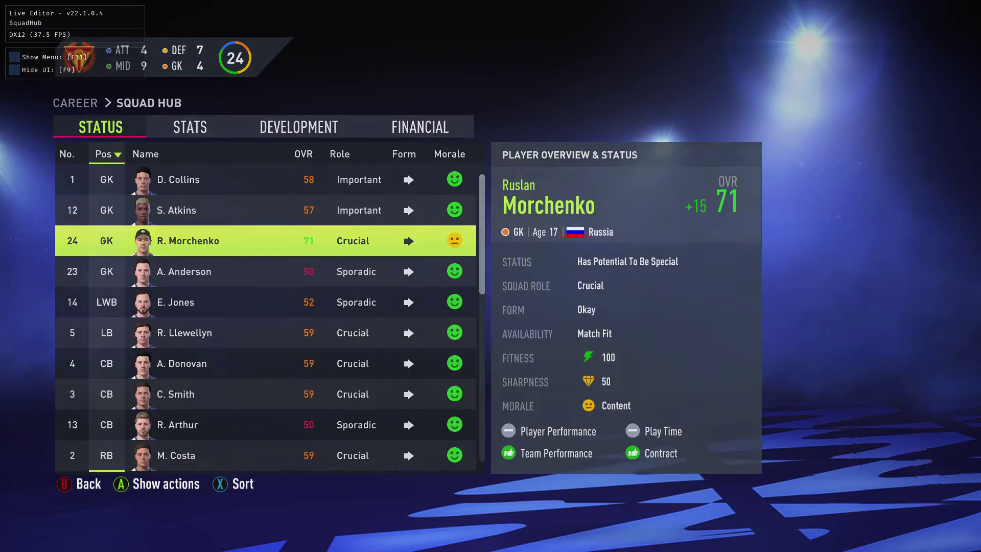
key(Escape)
Replace goalkeeper Collins with Morchenko in the starting lineup and save the team sheet changes.
key(Left)
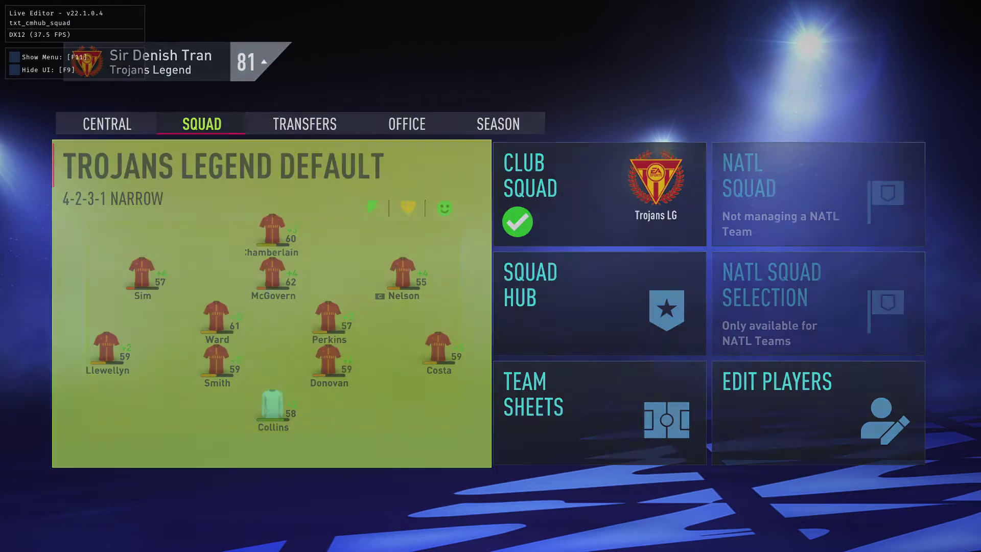
key(Return)
key(Down)
key(Down)
key(Down)
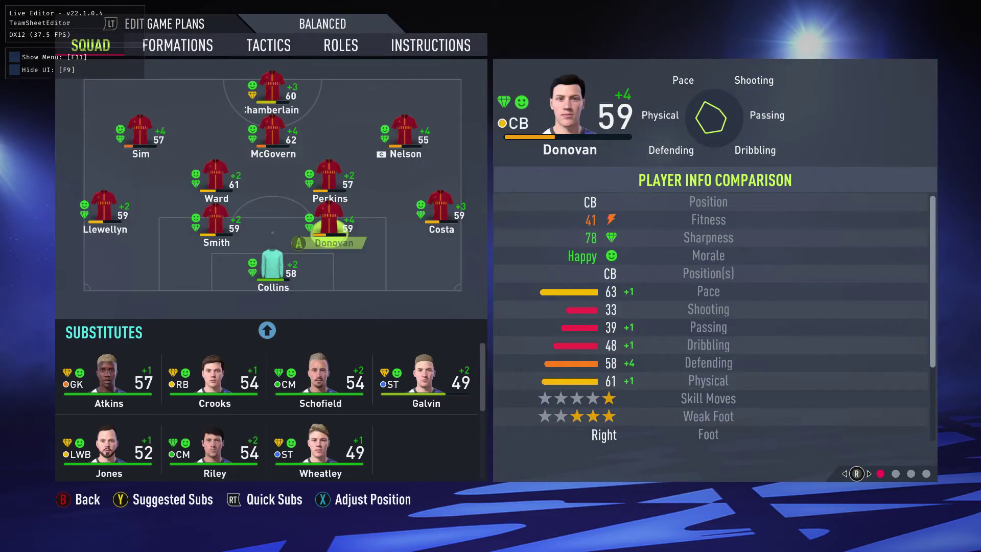
key(Return)
key(Return)
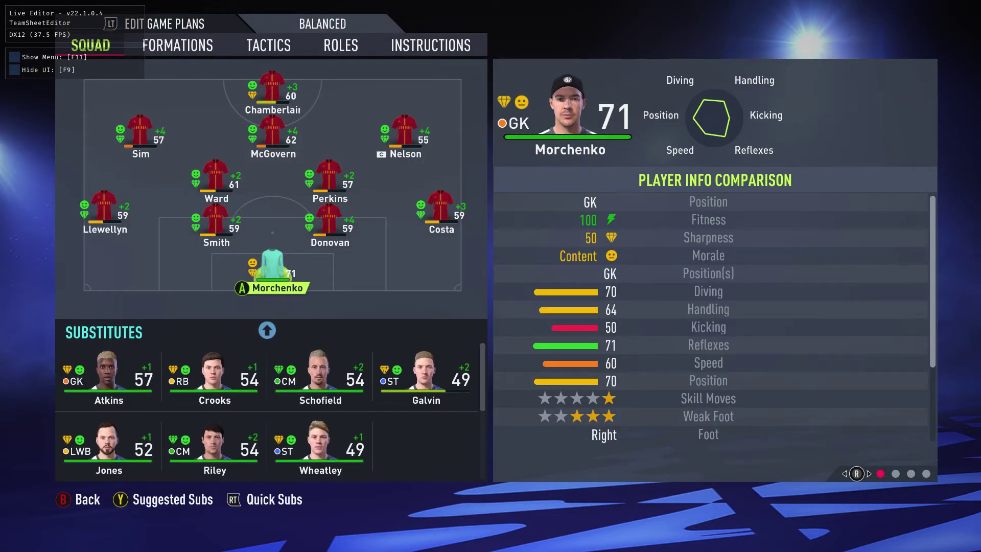
key(KP_6)
key(KP_4)
key(Escape)
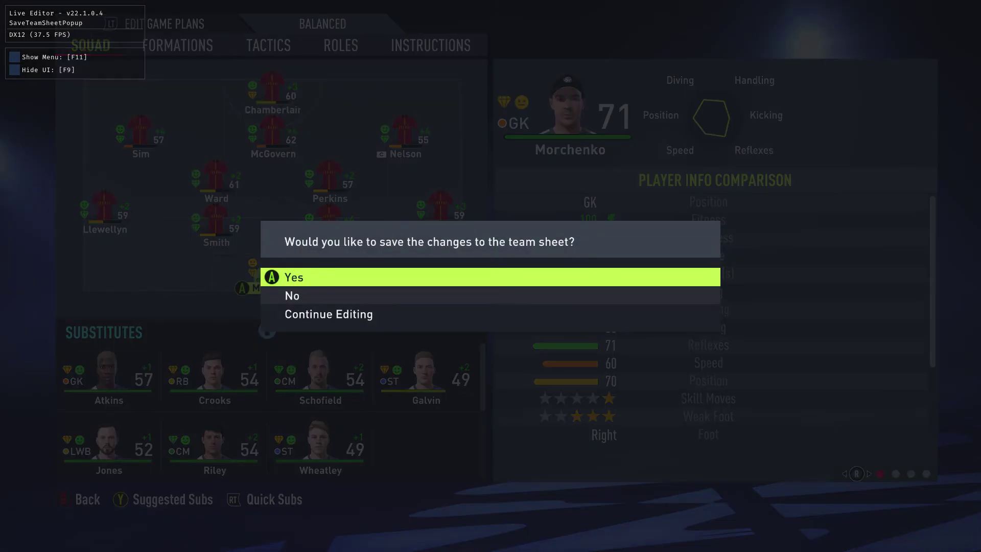
key(Return)
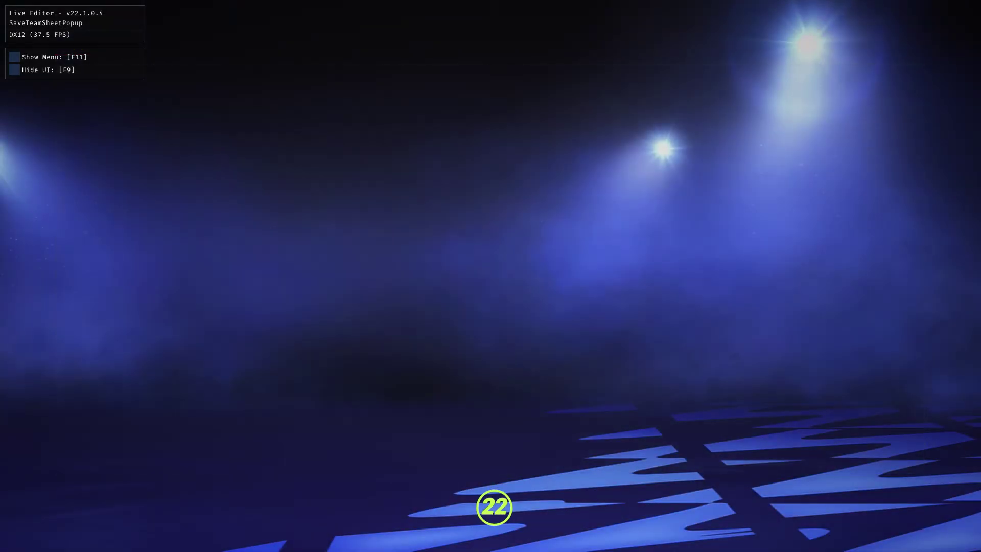
Open the Edit Players list for Trojans Legend and go to R. Morchenko's entry.
key(Right)
key(Down)
key(Down)
key(Right)
key(Return)
key(Down)
key(Down)
key(Down)
key(Down)
key(Down)
key(Down)
key(Down)
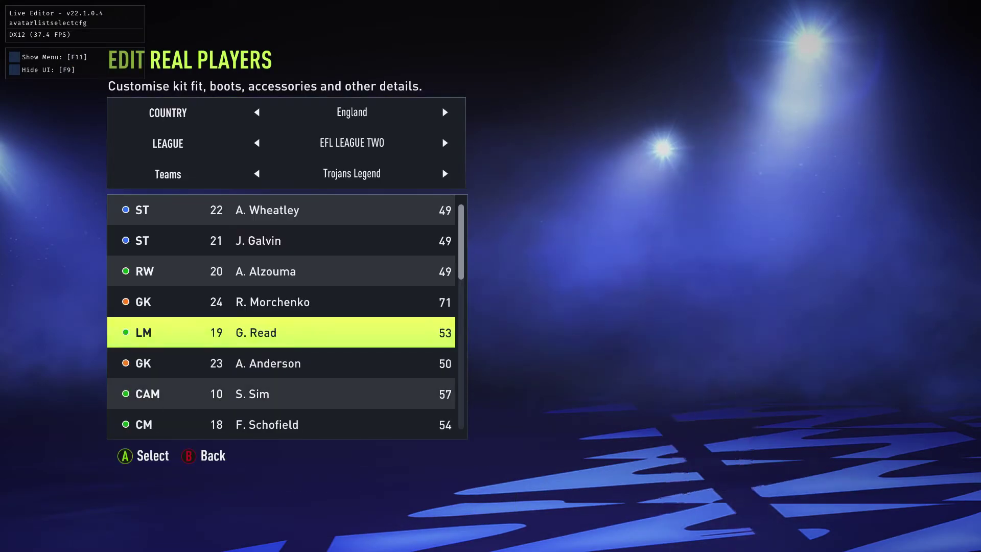